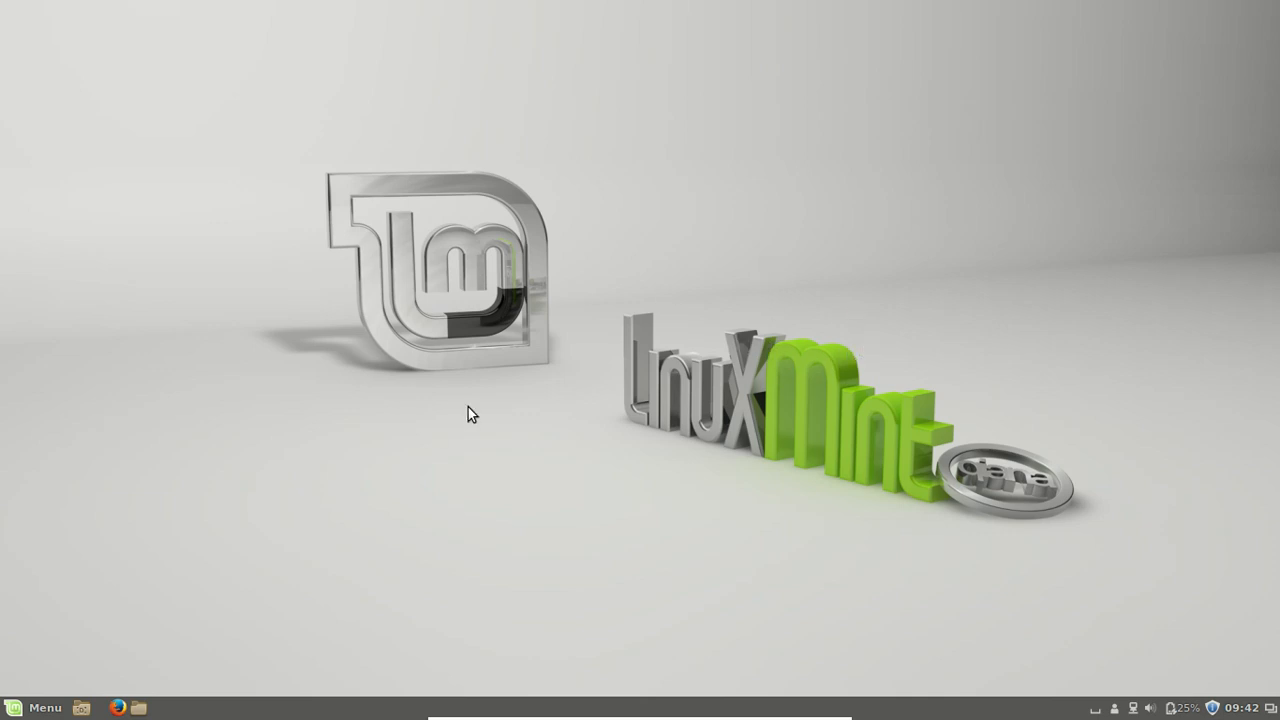
Launch Terminal from the Mint menu's application search
click(46, 708)
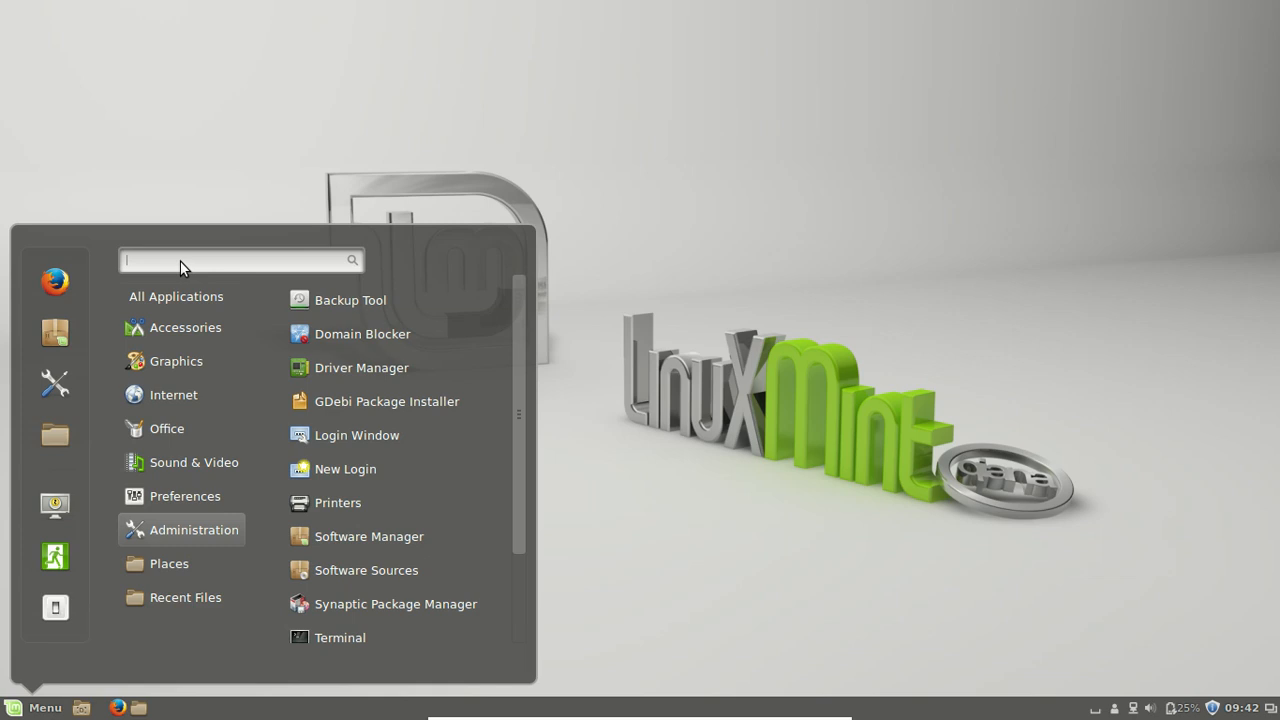
text(terminal)
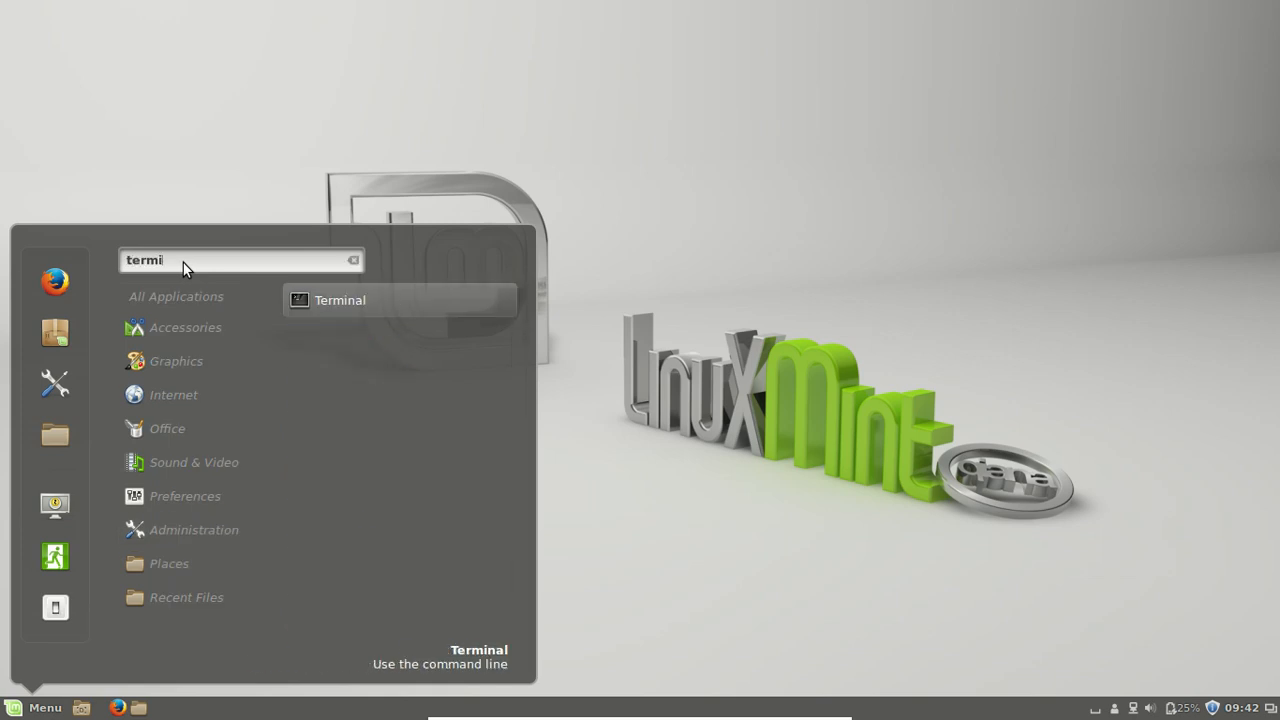
click(346, 303)
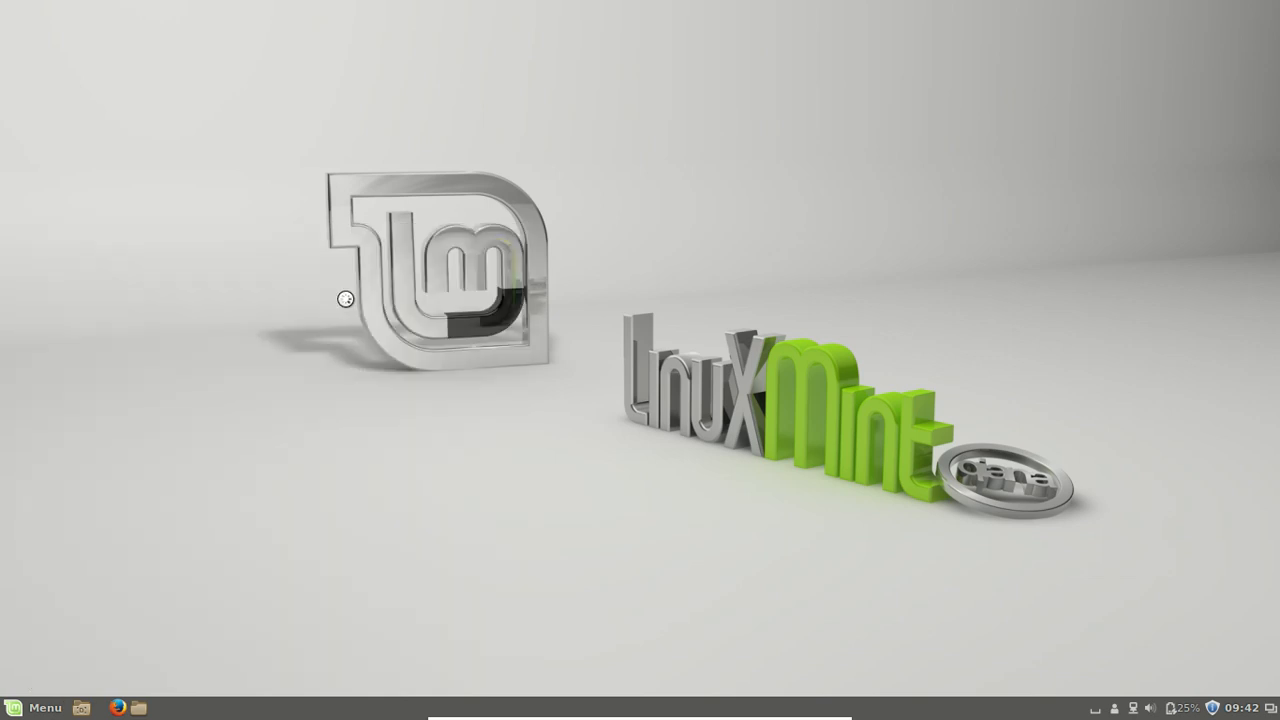
Move the Terminal window toward the centre of the screen
drag(343, 97, 598, 152)
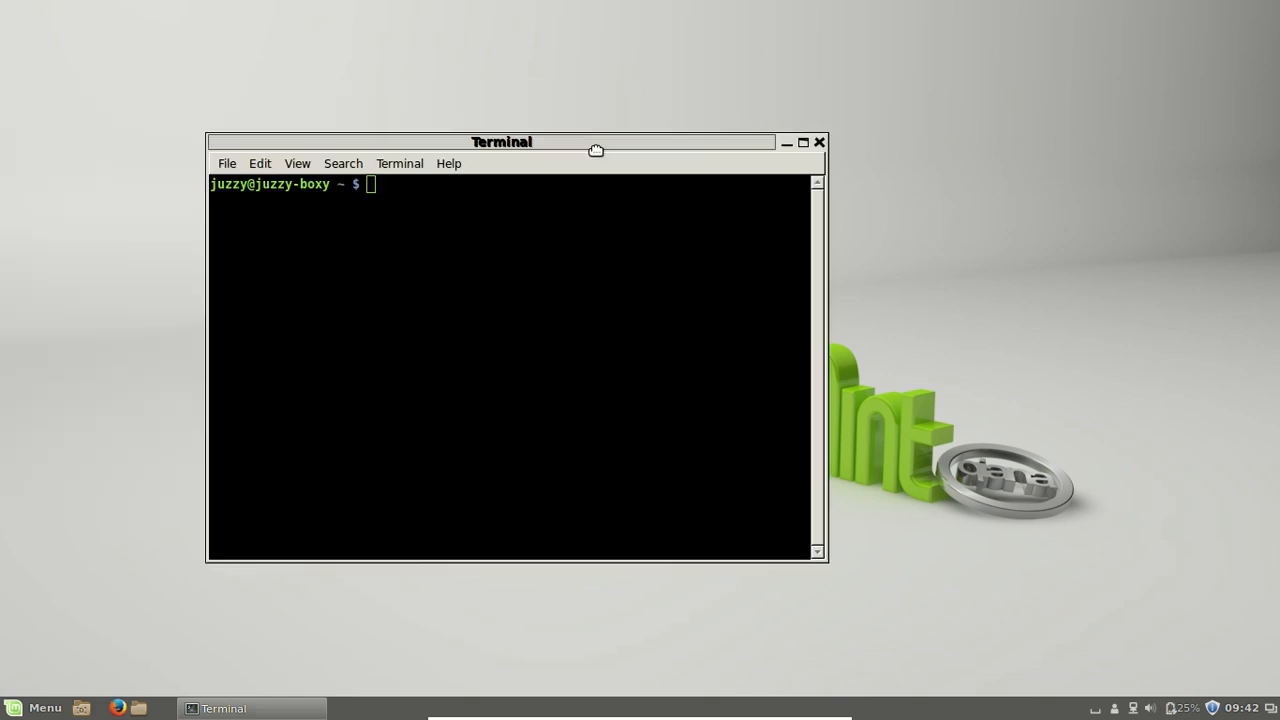
text(sudo )
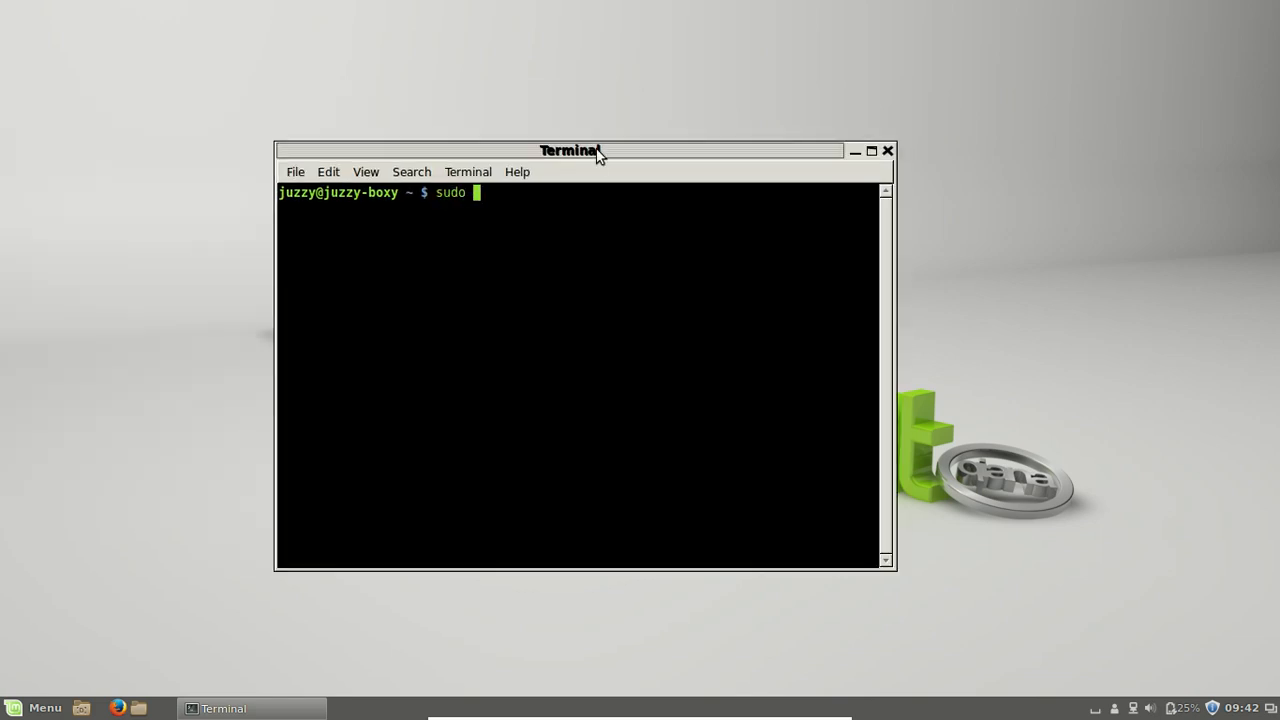
text(apt install )
text(kubuntu)
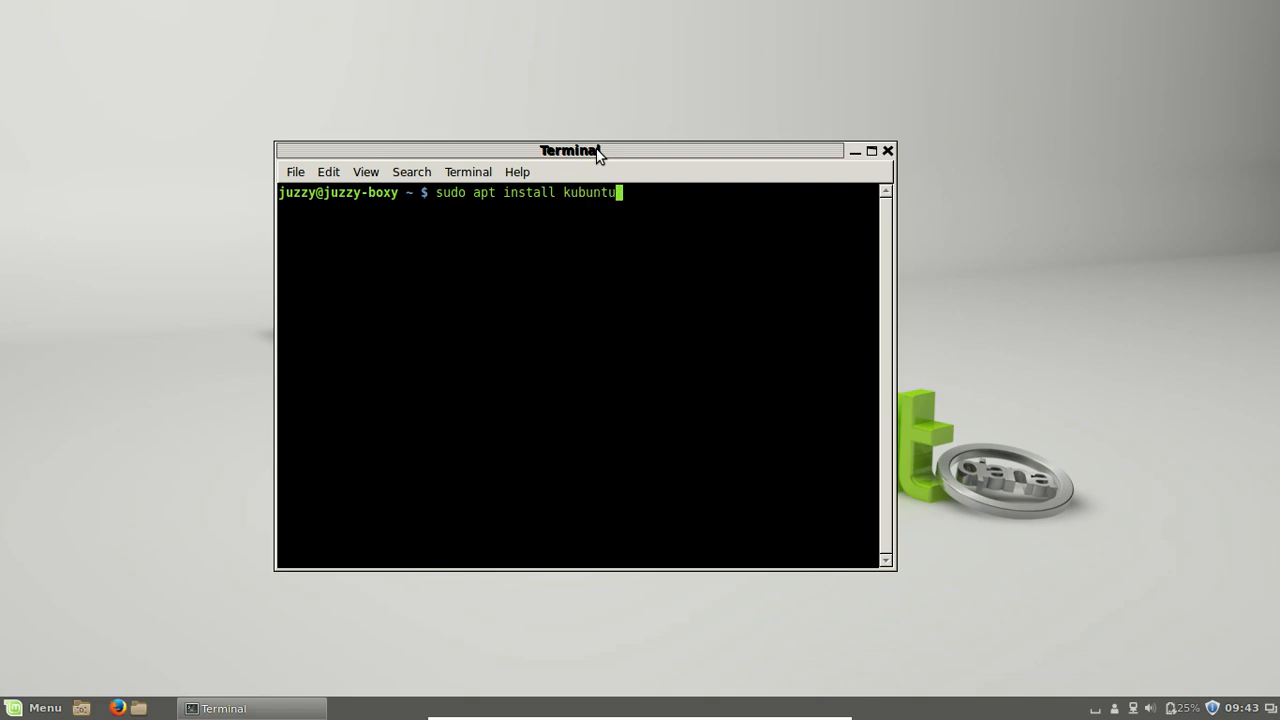
text(-desktop)
text(^)
Run 'sudo apt install kubuntu-desktop^' and submit the sudo password
key(Return)
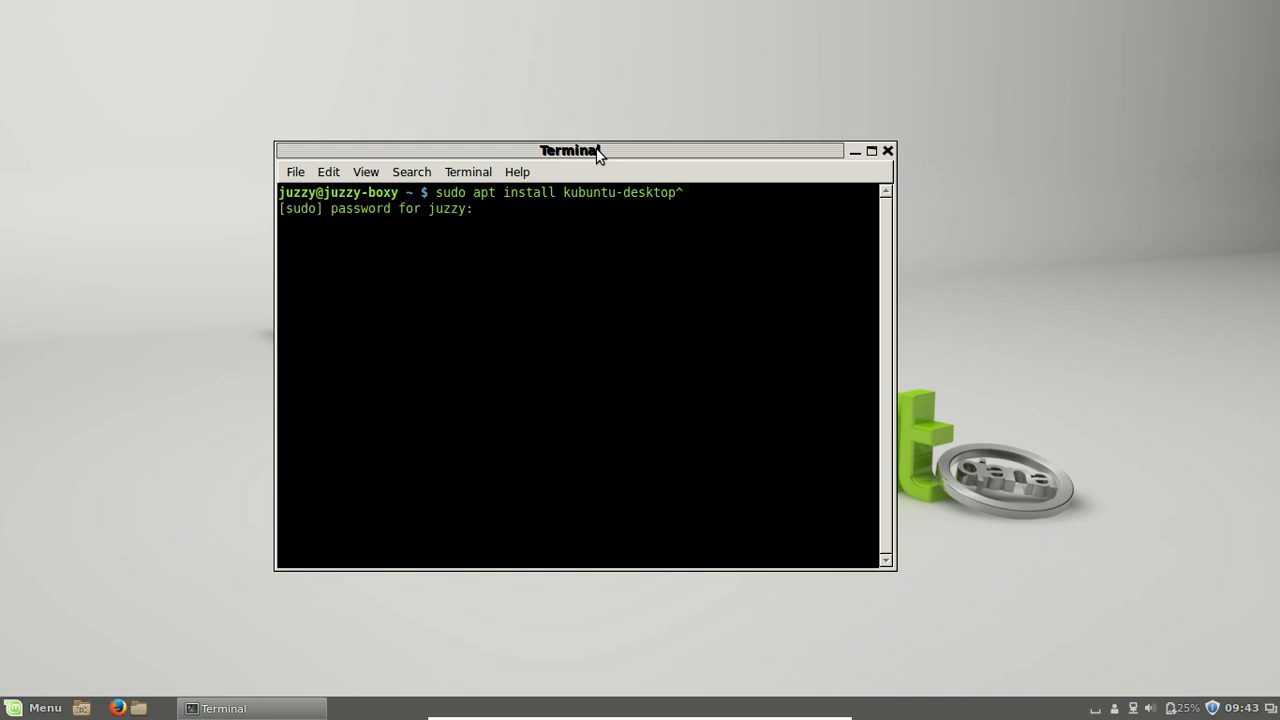
key(Return)
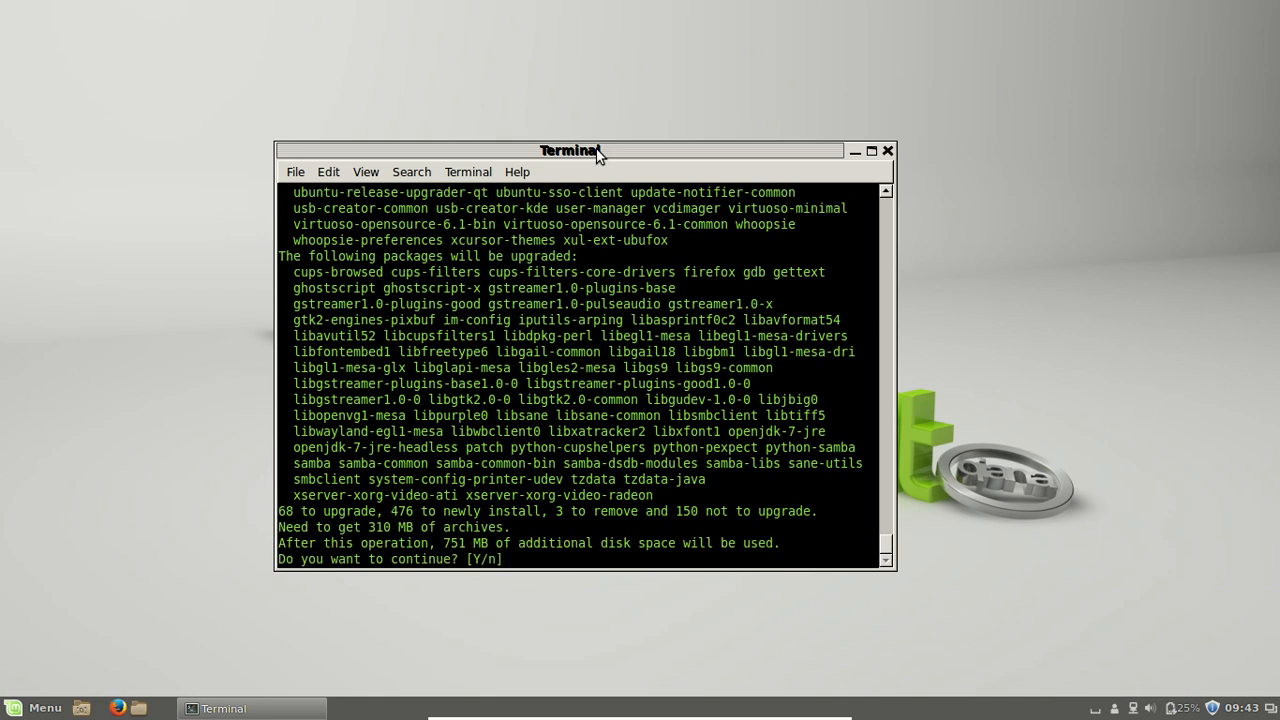
text(y)
Answer 'y' so apt begins downloading the kubuntu-desktop packages
key(Return)
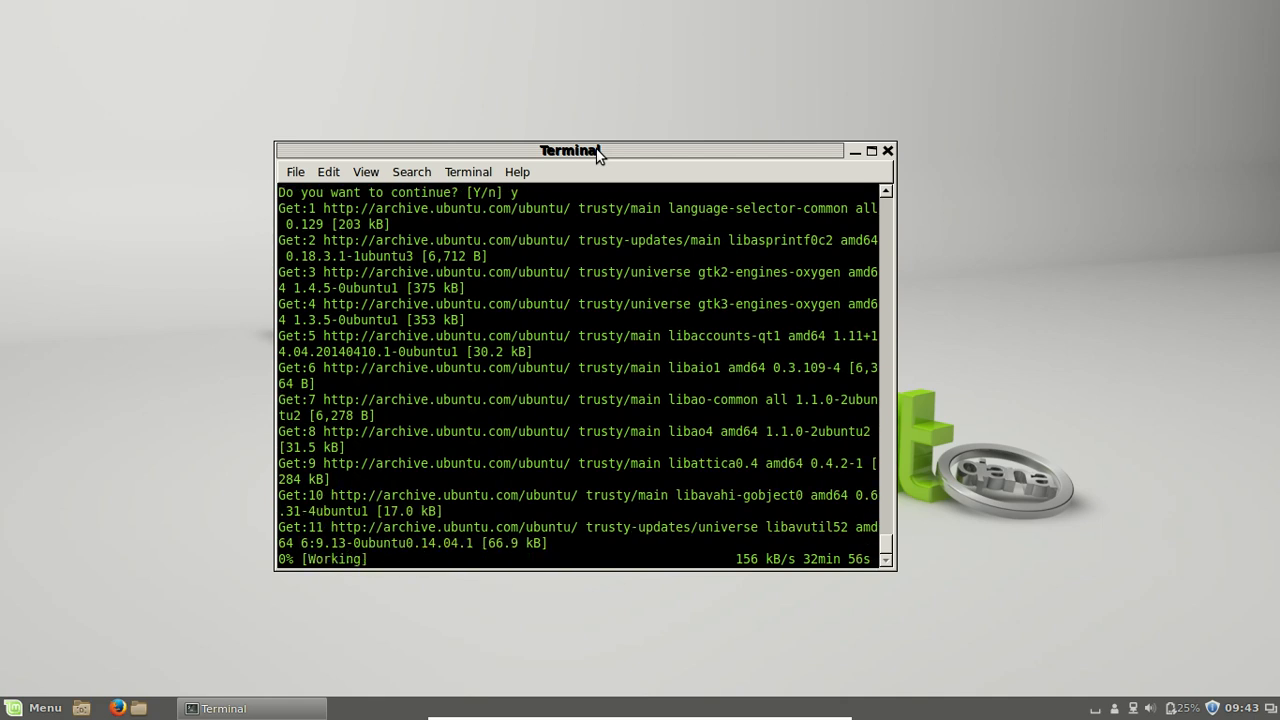
right_click(9, 320)
key(Escape)
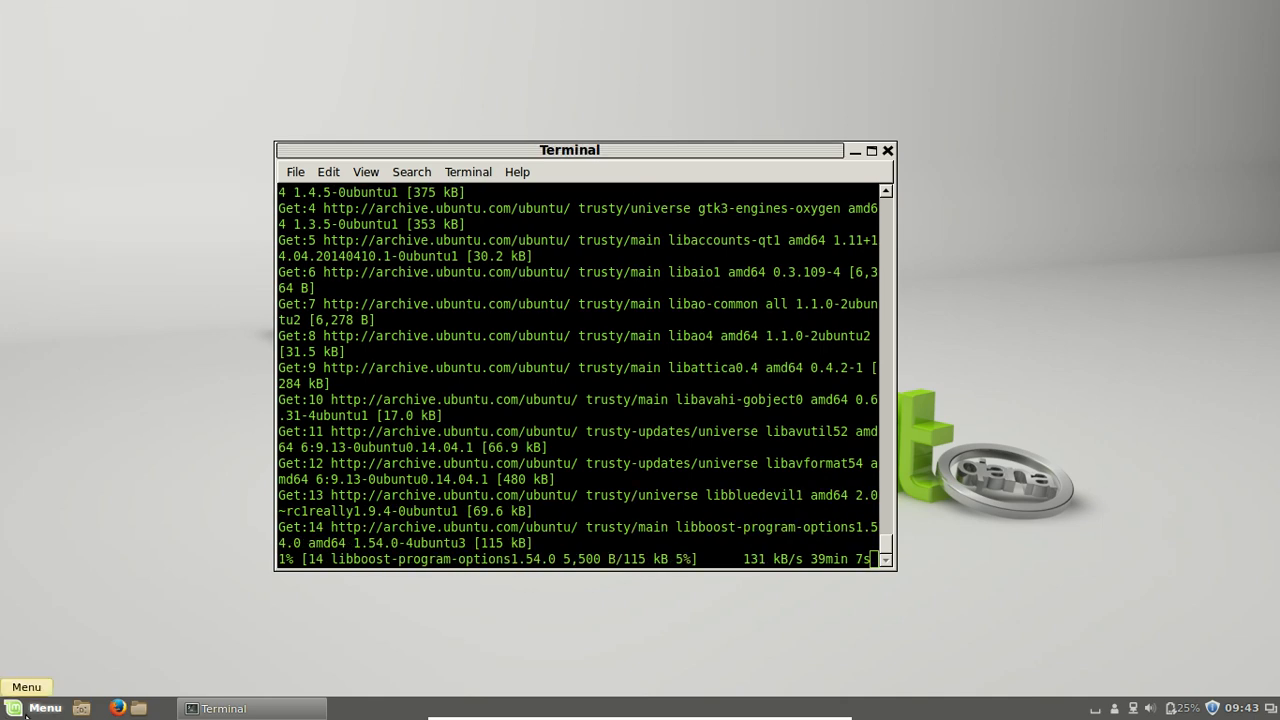
click(27, 707)
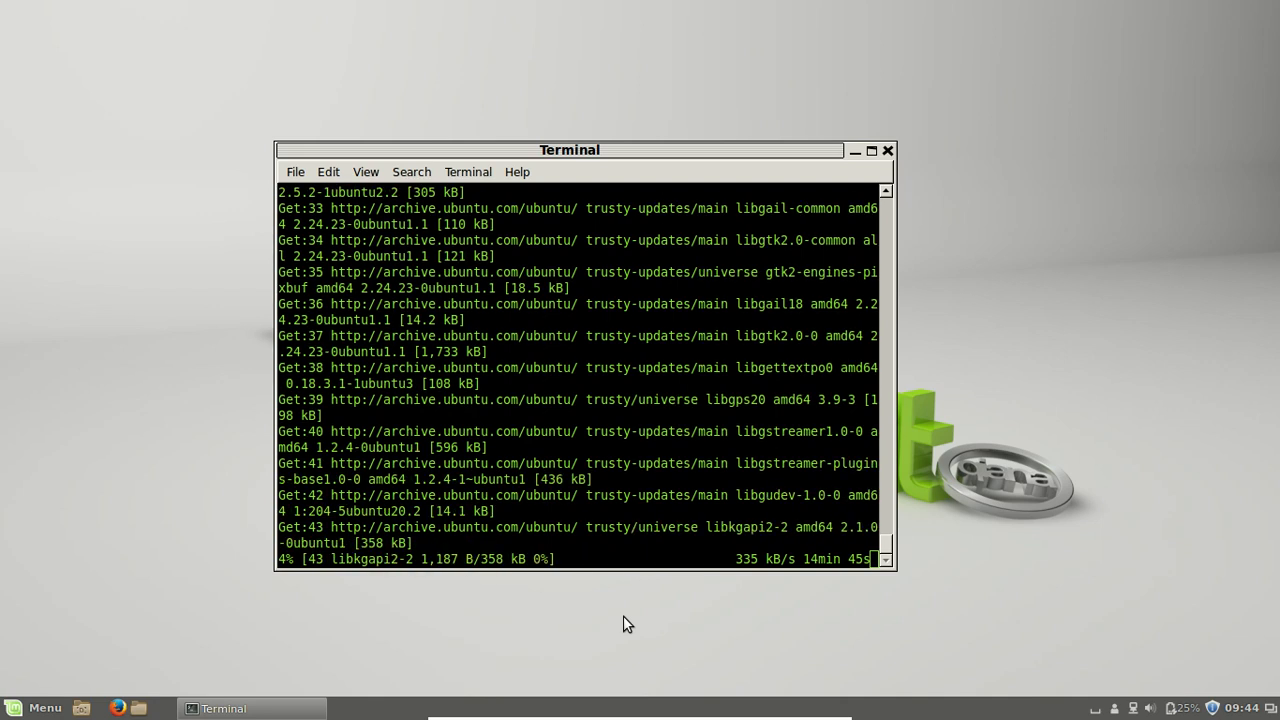
Leave the virtual machine's fullscreen for the host Ubuntu desktop
click(783, 706)
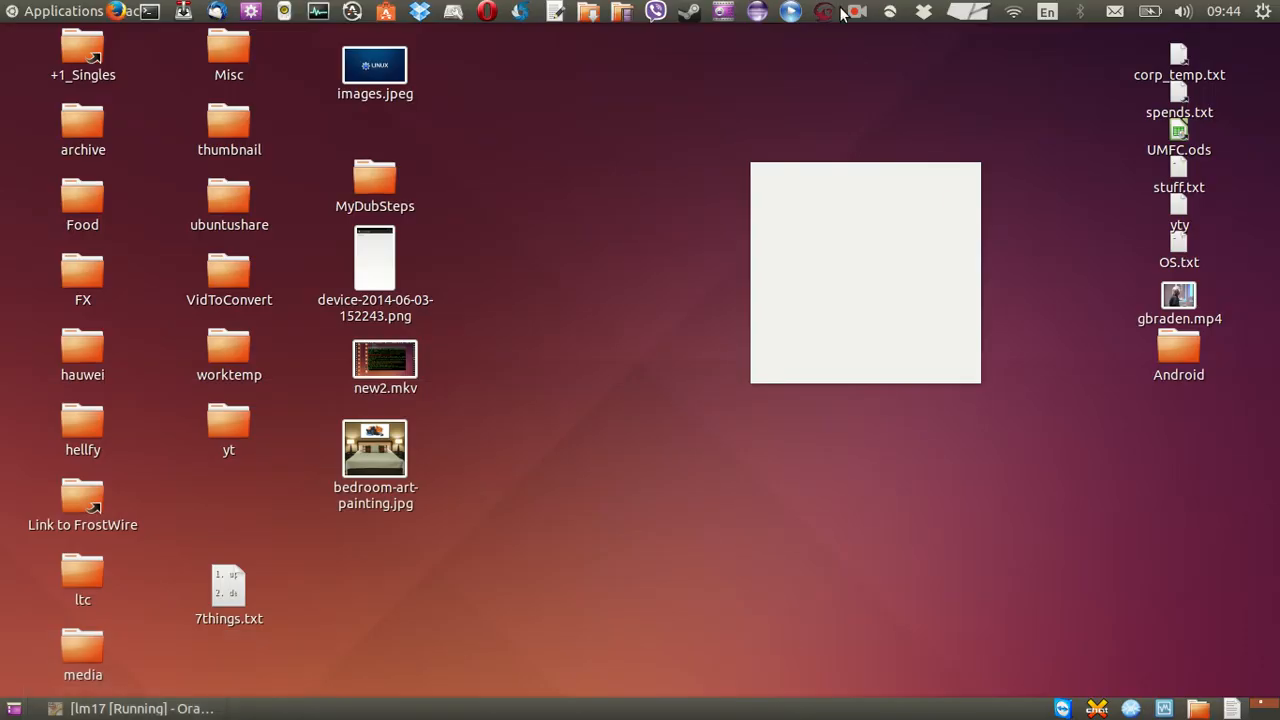